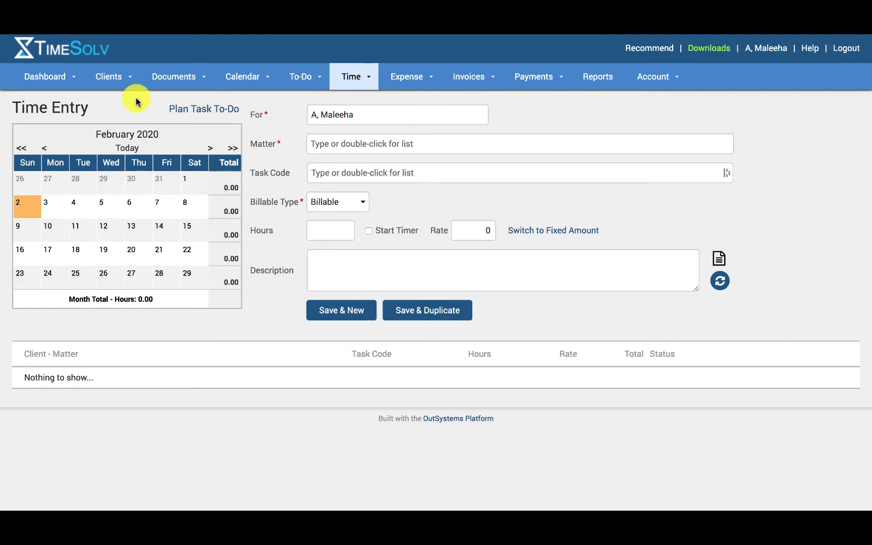
In the client settings, set the firm's default taxable status to Taxable and save the settings.
{"action": "mouse_move", "coordinate": [117, 83]}
{"action": "left_click", "coordinate": [130, 178]}
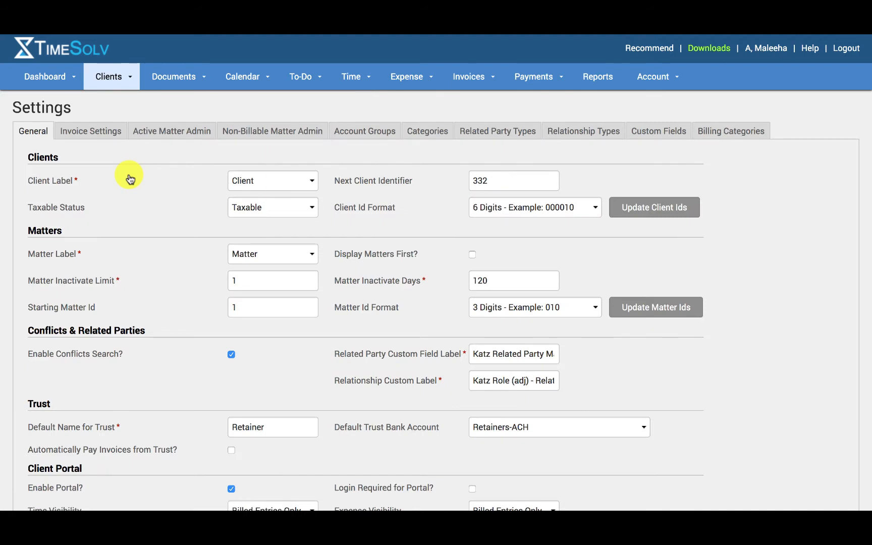
{"action": "left_click", "coordinate": [270, 208]}
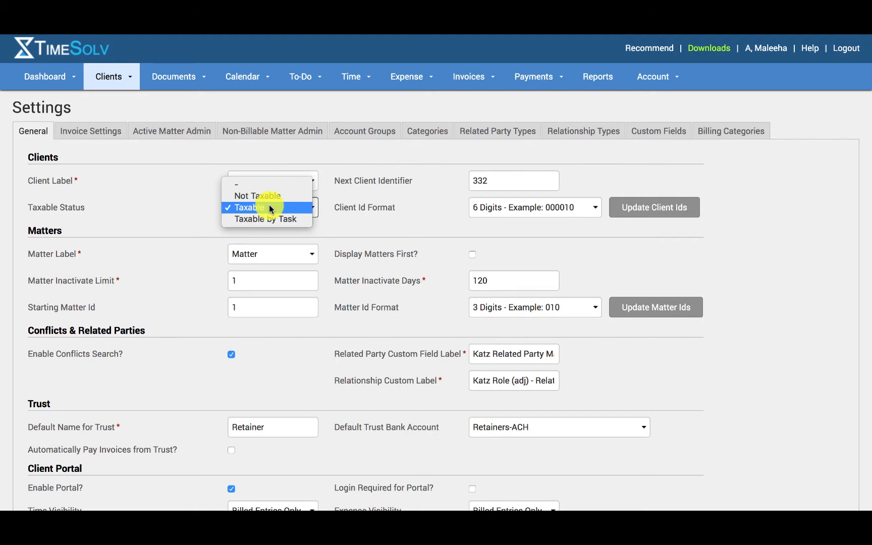
{"action": "left_click", "coordinate": [270, 207]}
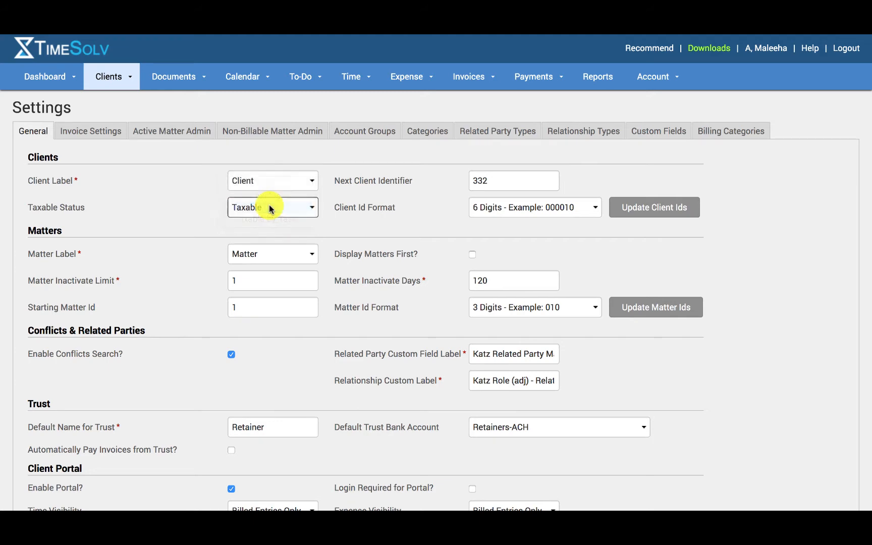
{"action": "scroll", "coordinate": [268, 205], "scroll_direction": "down", "scroll_amount": 4}
{"action": "left_click", "coordinate": [494, 397]}
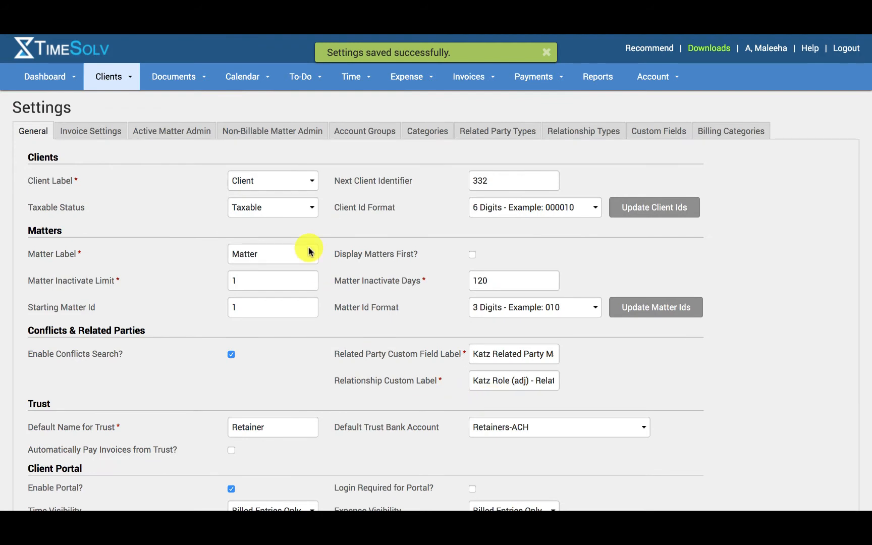
{"action": "mouse_move", "coordinate": [310, 251]}
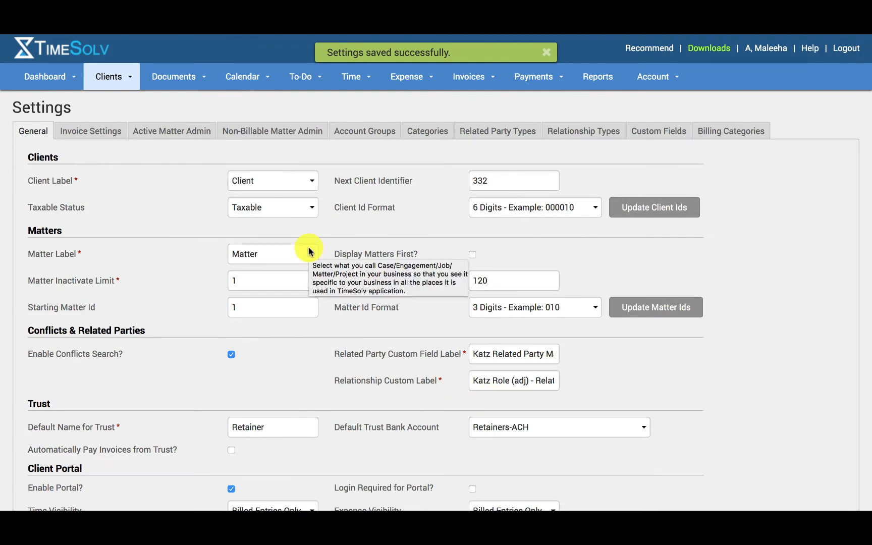
Open the general time settings and locate the firm-wide Time Tax Rate (%) value.
{"action": "mouse_move", "coordinate": [360, 86]}
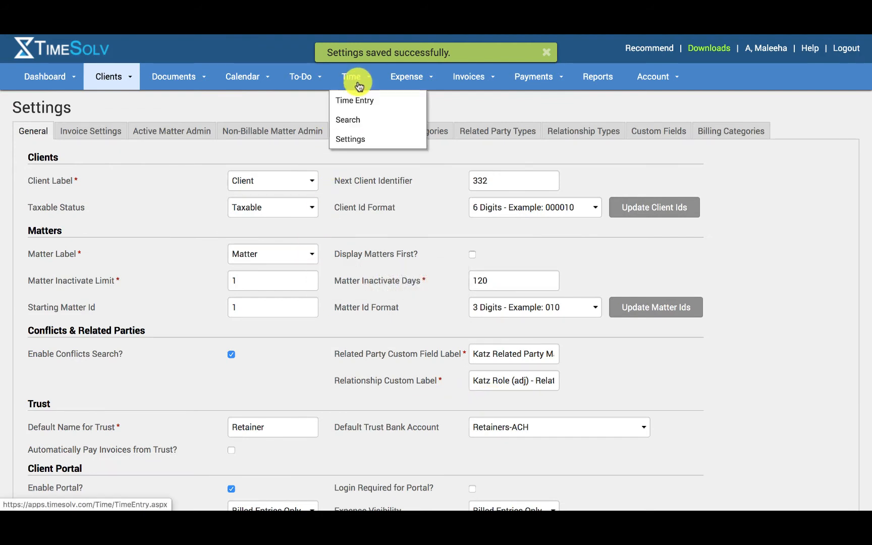
{"action": "left_click", "coordinate": [366, 140]}
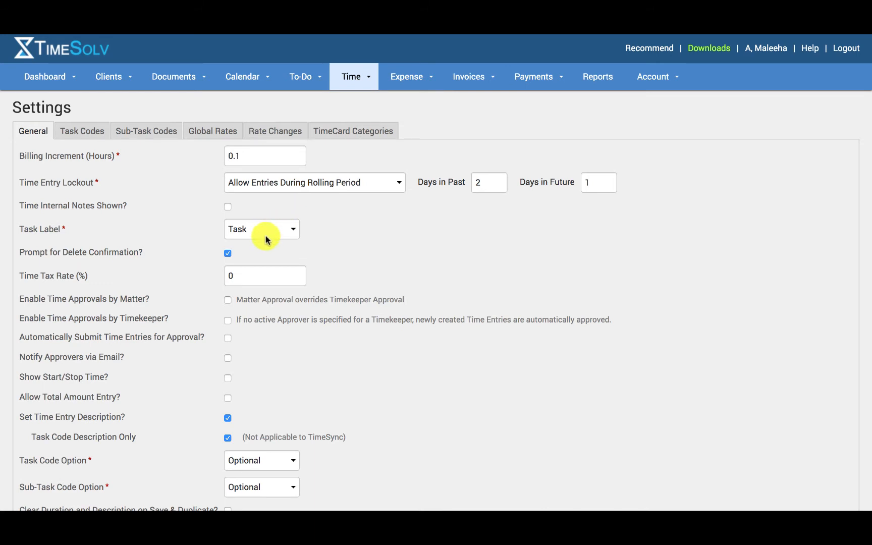
{"action": "double_click", "coordinate": [260, 275]}
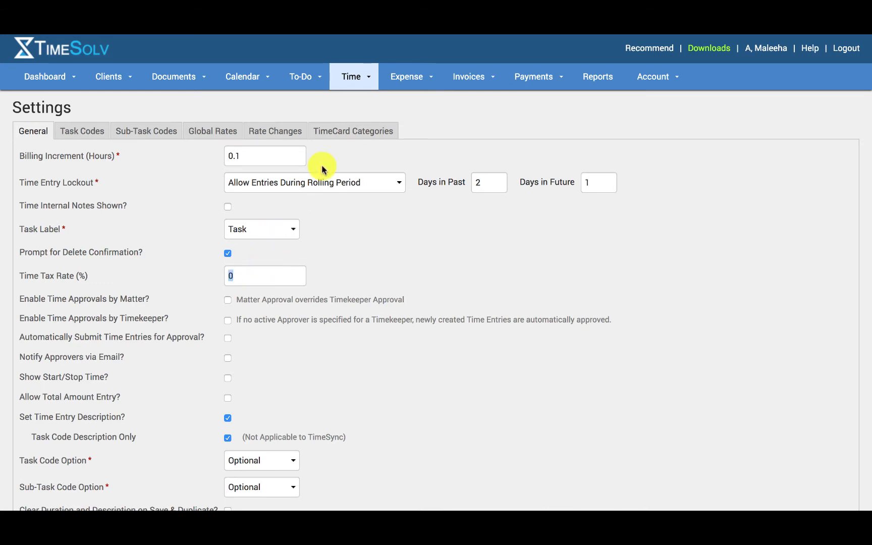
Open the general expense settings and locate the firm-wide Expense Tax Rate (%) value.
{"action": "left_click", "coordinate": [414, 77]}
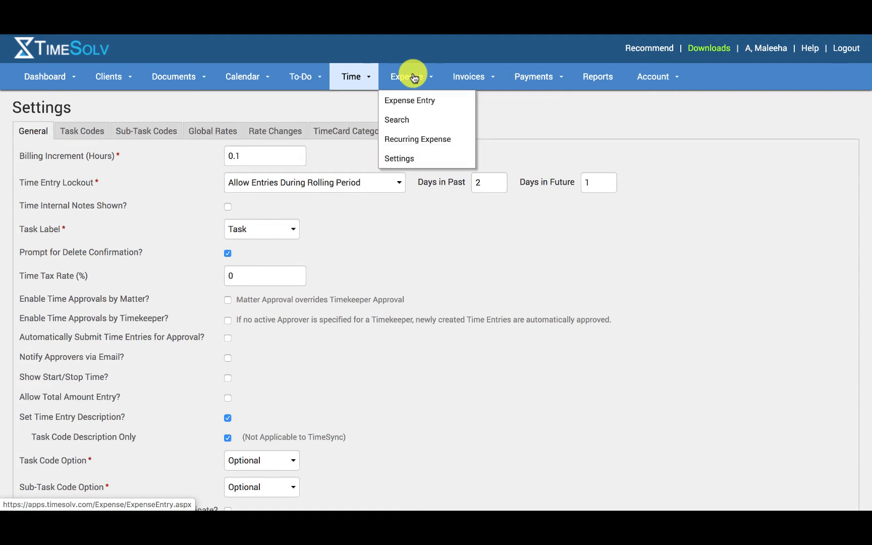
{"action": "left_click", "coordinate": [418, 162]}
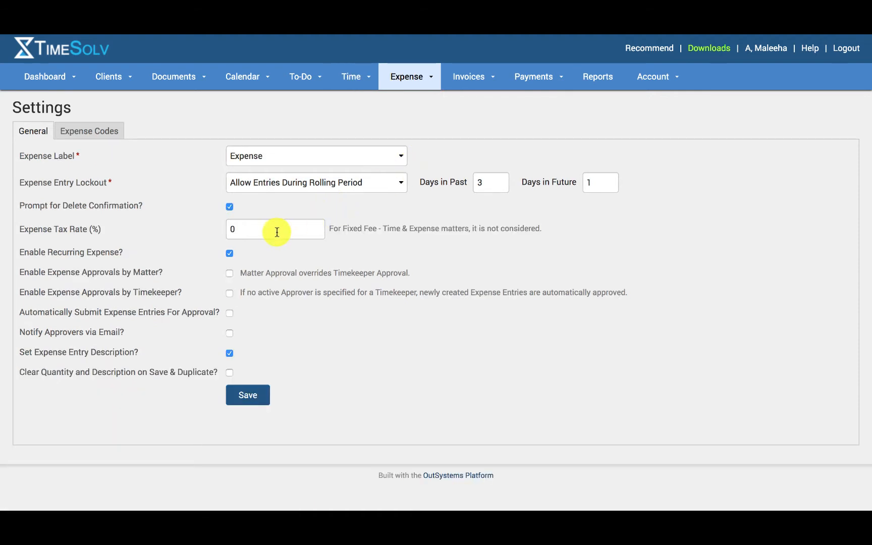
{"action": "double_click", "coordinate": [271, 227]}
Open the details of client 0-0-0 and review the Taxable Status options, keeping Taxable selected.
{"action": "left_click", "coordinate": [107, 75]}
{"action": "left_click", "coordinate": [115, 99]}
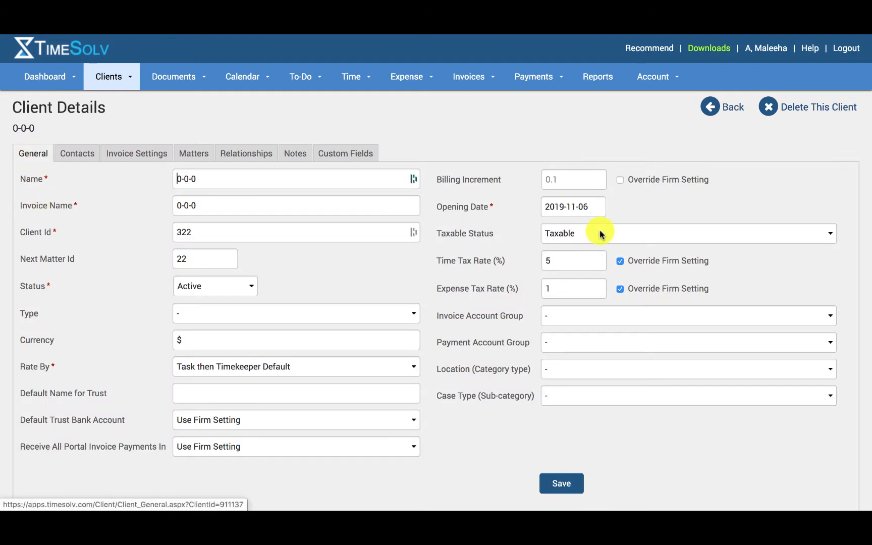
{"action": "left_click", "coordinate": [582, 234]}
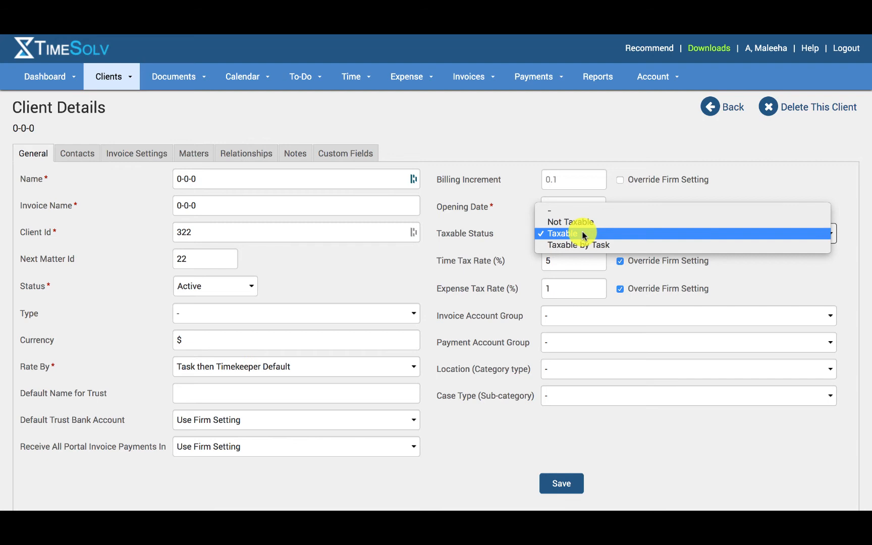
{"action": "left_click", "coordinate": [582, 234]}
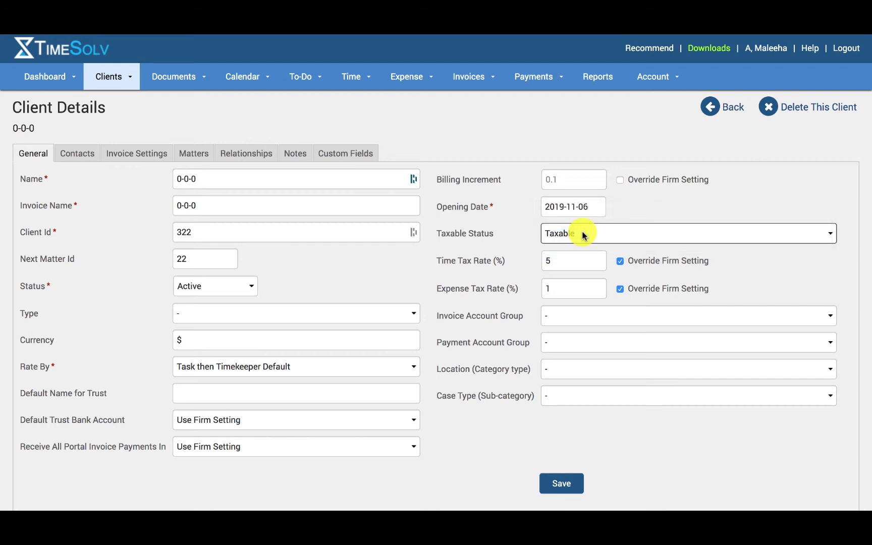
Check the client's own Time Tax Rate and Expense Tax Rate values that override the firm settings.
{"action": "left_click", "coordinate": [574, 260]}
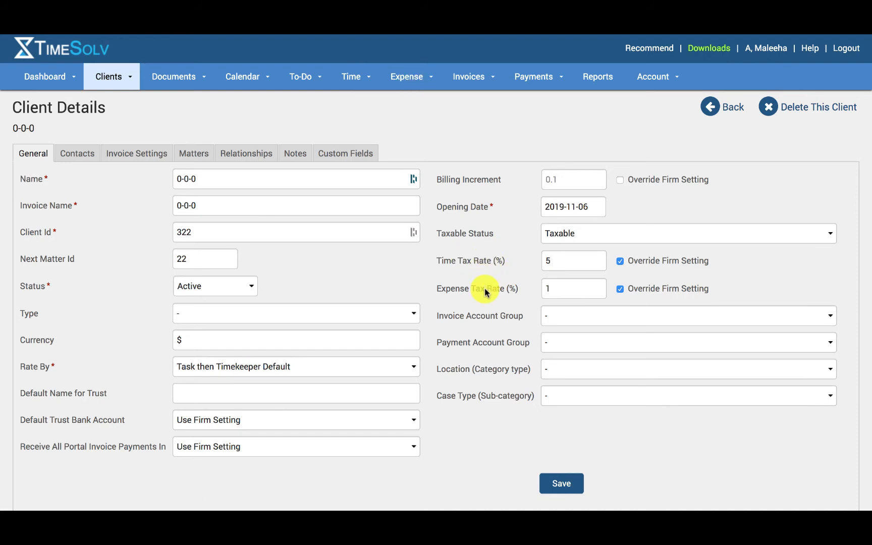
{"action": "left_click", "coordinate": [555, 265]}
{"action": "double_click", "coordinate": [557, 286]}
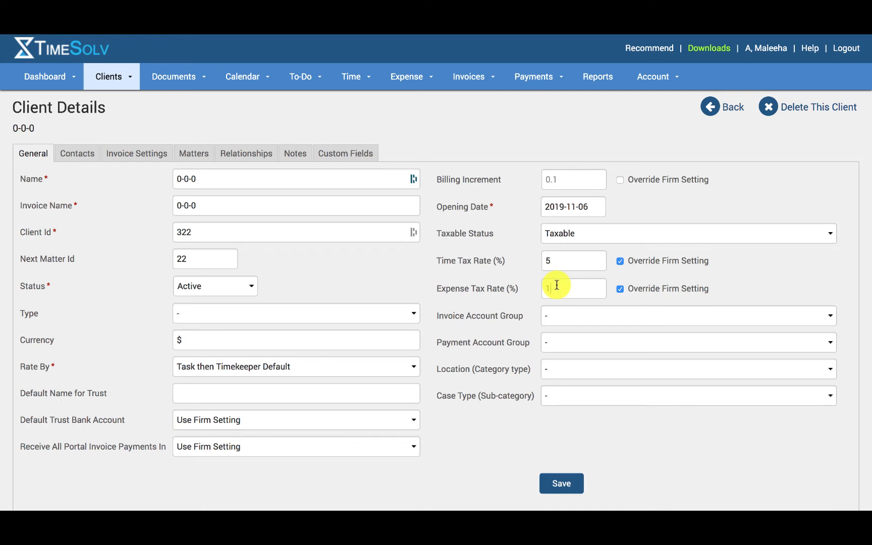
In the time settings, mark the task code "1-day work" as taxable and save it.
{"action": "left_click", "coordinate": [353, 79]}
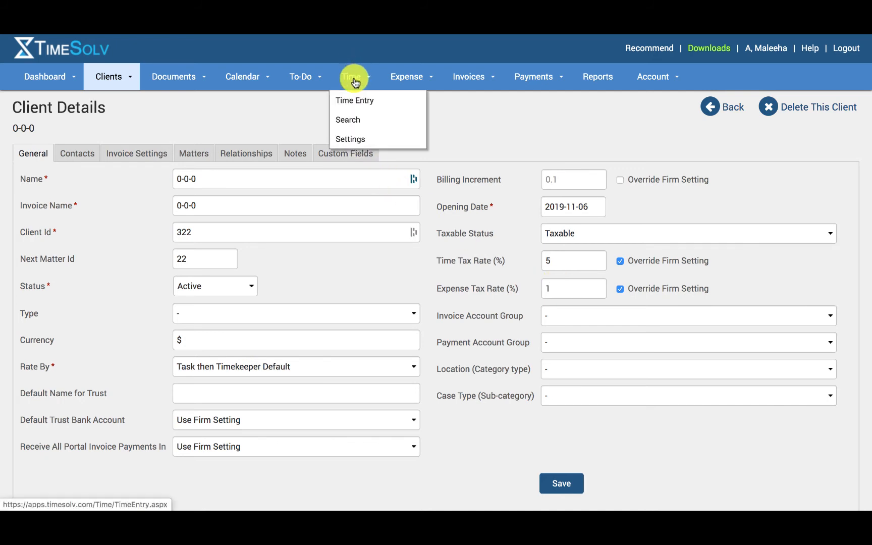
{"action": "left_click", "coordinate": [362, 140]}
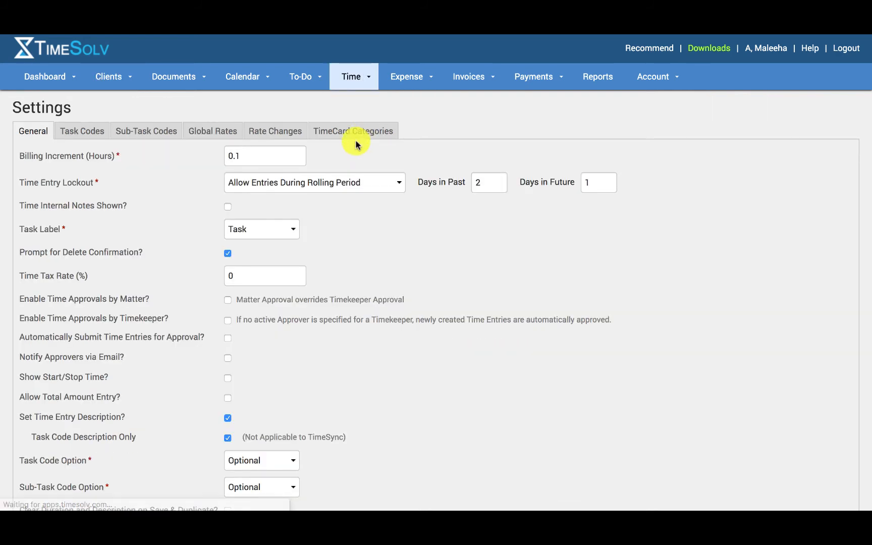
{"action": "left_click", "coordinate": [91, 135]}
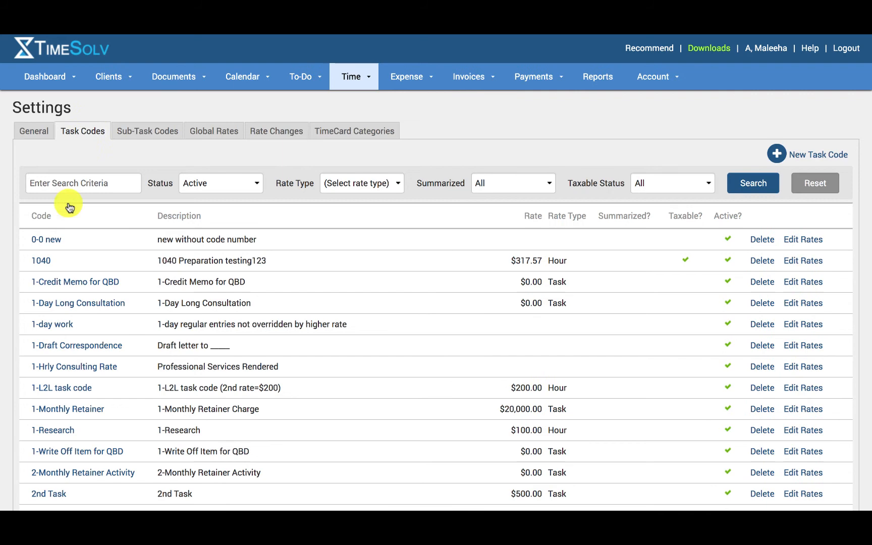
{"action": "left_click", "coordinate": [51, 325]}
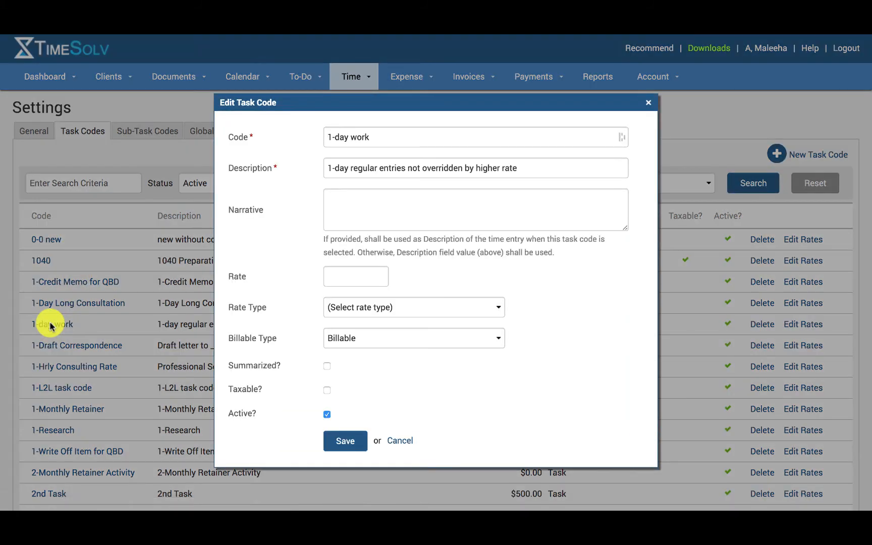
{"action": "left_click", "coordinate": [327, 390]}
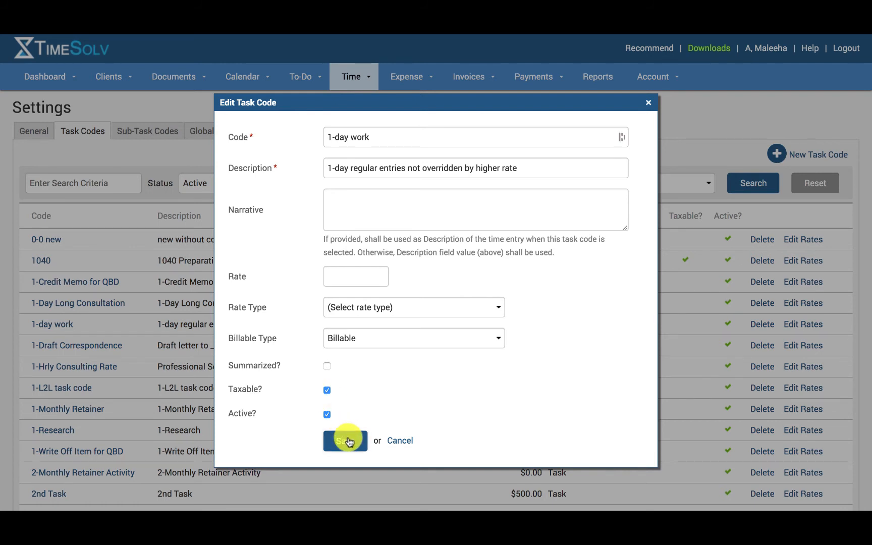
{"action": "left_click", "coordinate": [349, 441]}
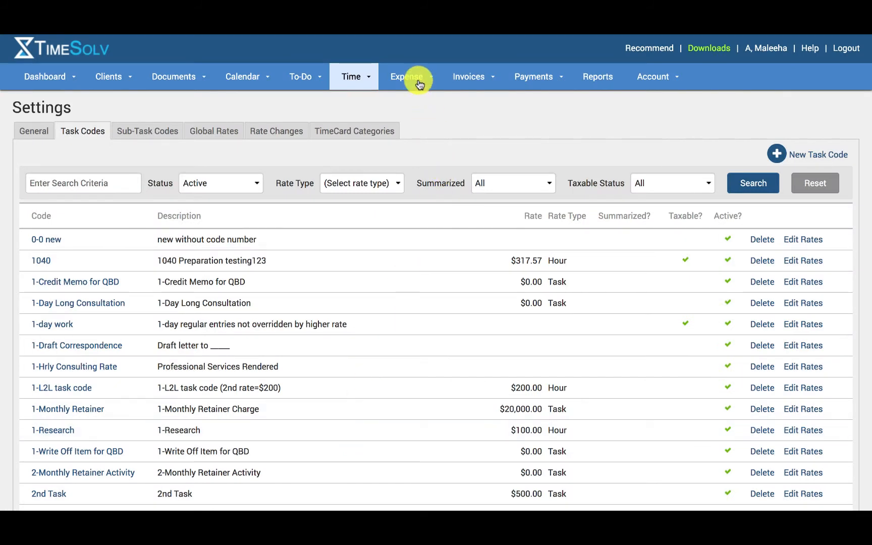
In the expense settings, mark the expense code E104 - Facsimile as taxable and save it.
{"action": "mouse_move", "coordinate": [419, 84]}
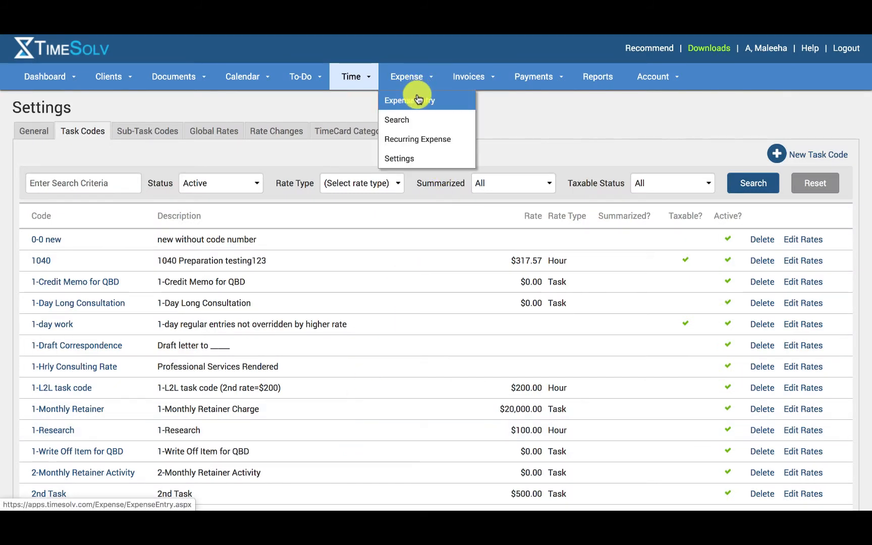
{"action": "left_click", "coordinate": [422, 152]}
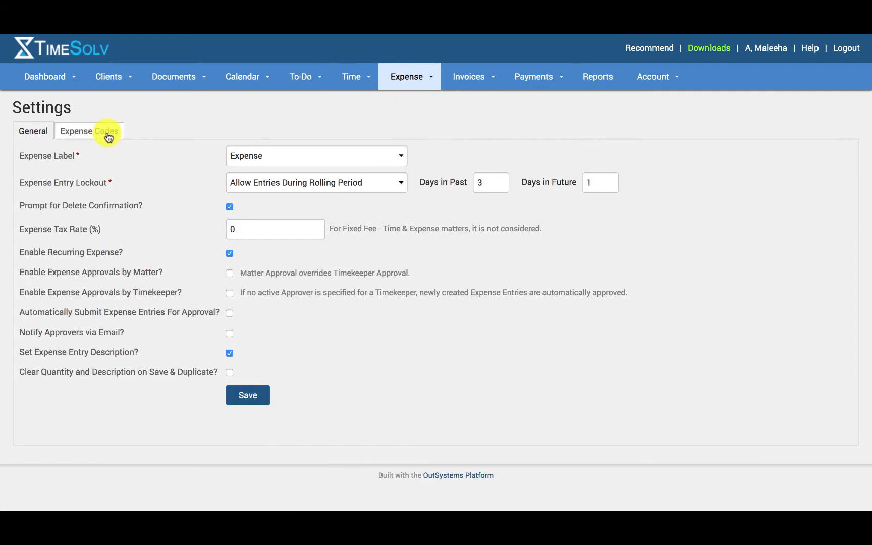
{"action": "left_click", "coordinate": [103, 134]}
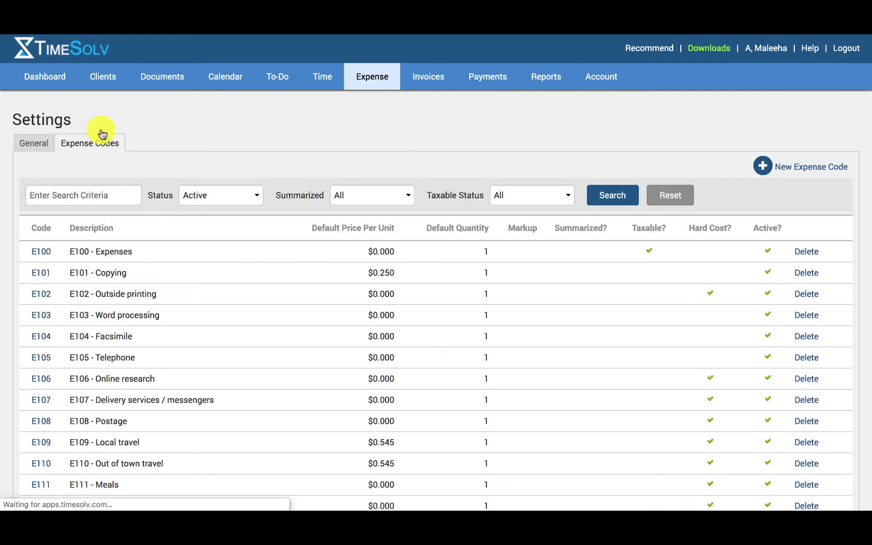
{"action": "left_click", "coordinate": [41, 325]}
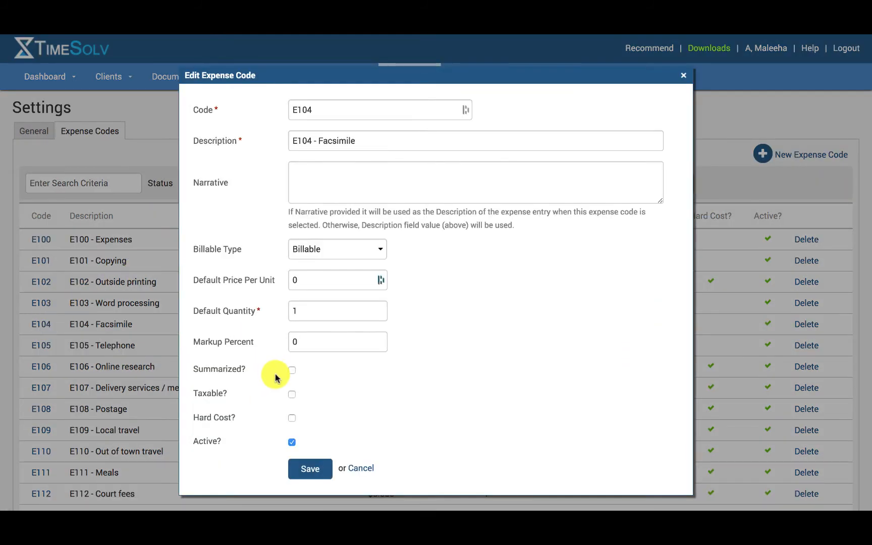
{"action": "left_click", "coordinate": [292, 395]}
{"action": "left_click", "coordinate": [311, 469]}
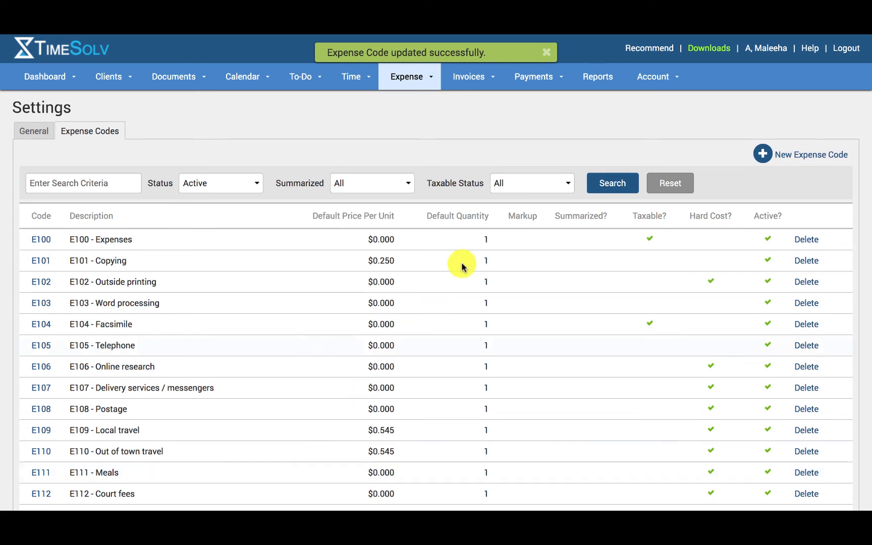
Open the Main Page settings of the flexible invoice template "Contact Name only" for editing.
{"action": "left_click", "coordinate": [471, 83]}
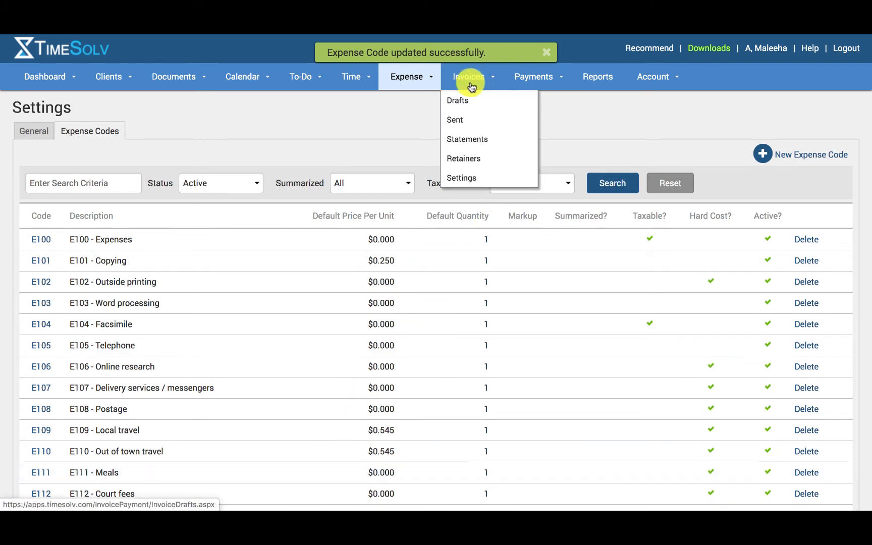
{"action": "left_click", "coordinate": [476, 176]}
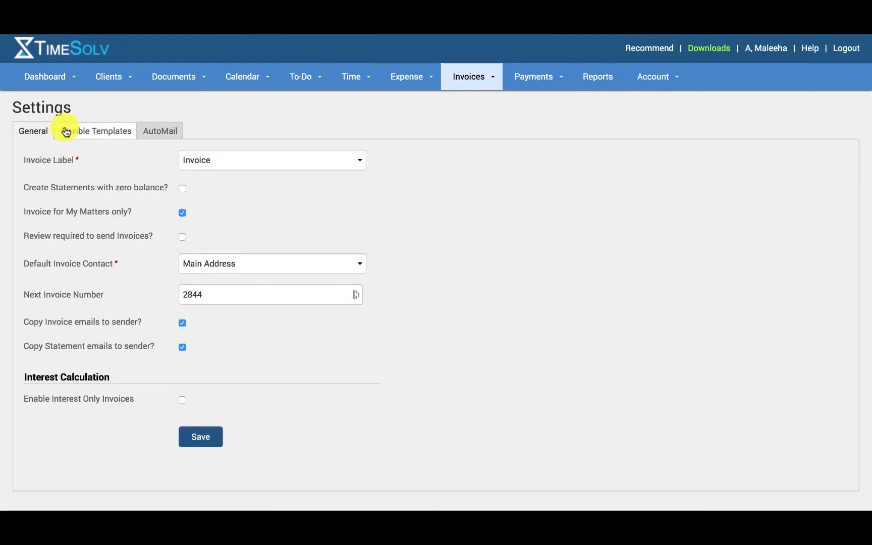
{"action": "left_click", "coordinate": [73, 132]}
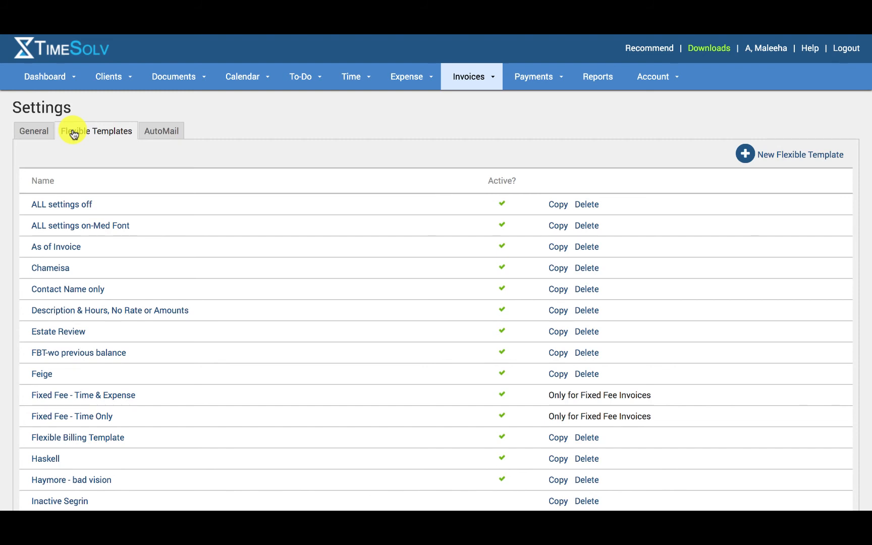
{"action": "left_click", "coordinate": [69, 290]}
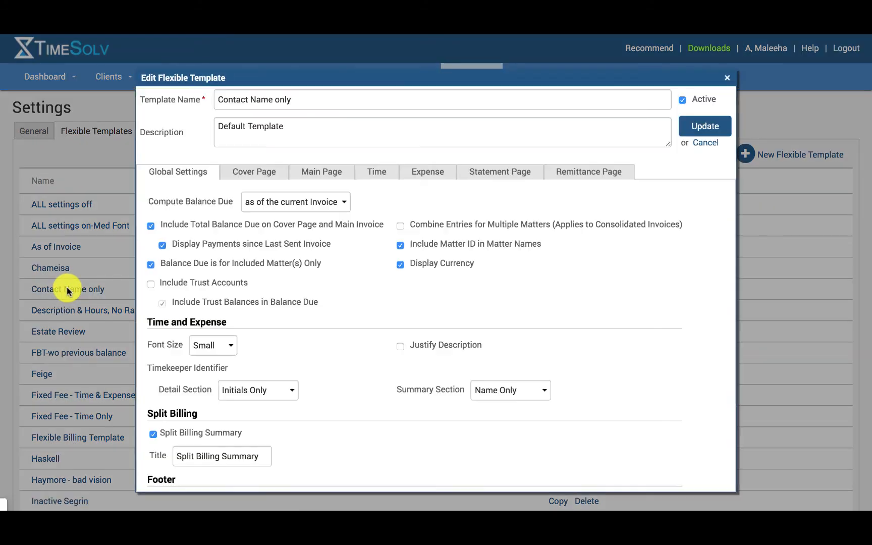
{"action": "left_click", "coordinate": [314, 171]}
{"action": "scroll", "coordinate": [327, 279], "scroll_direction": "down", "scroll_amount": 3}
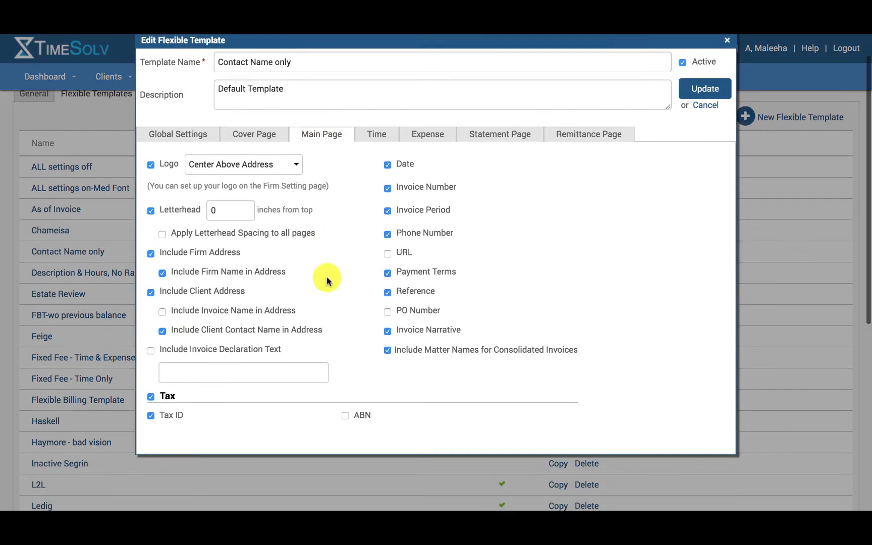
Include Tax, Tax ID and ABN on the template's main page and update the template.
{"action": "left_click", "coordinate": [151, 317]}
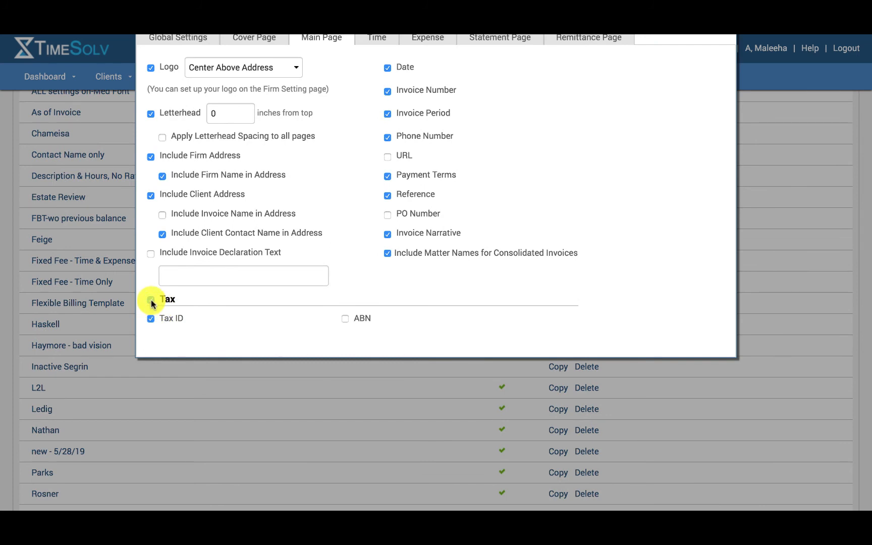
{"action": "left_click", "coordinate": [150, 300]}
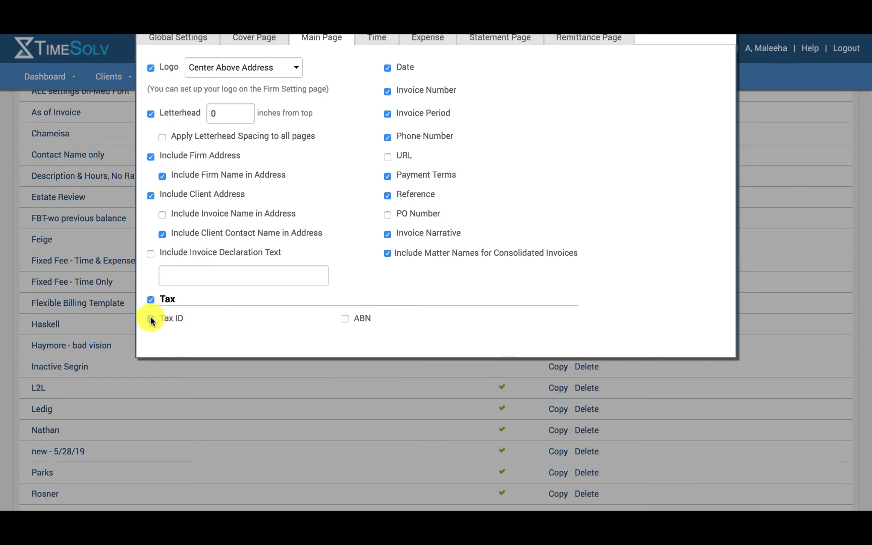
{"action": "left_click", "coordinate": [345, 318]}
{"action": "scroll", "coordinate": [342, 317], "scroll_direction": "up", "scroll_amount": 3}
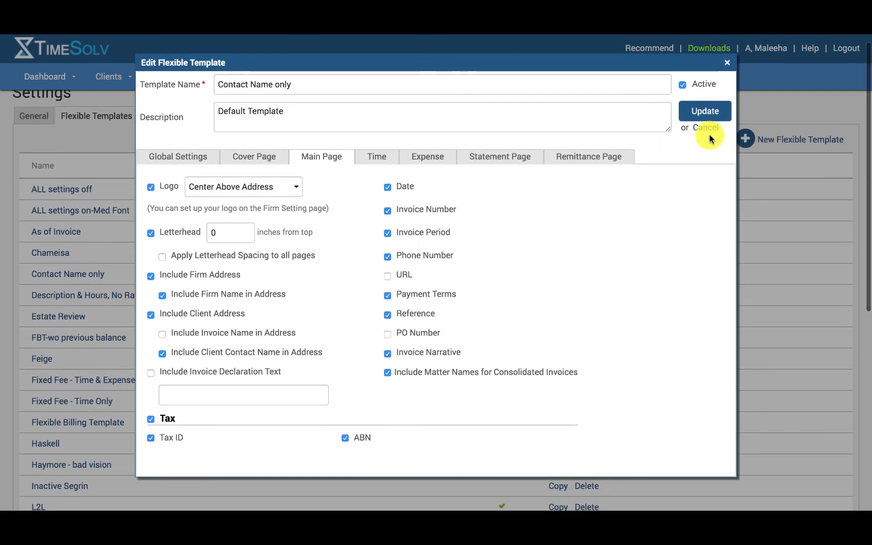
{"action": "left_click", "coordinate": [719, 112]}
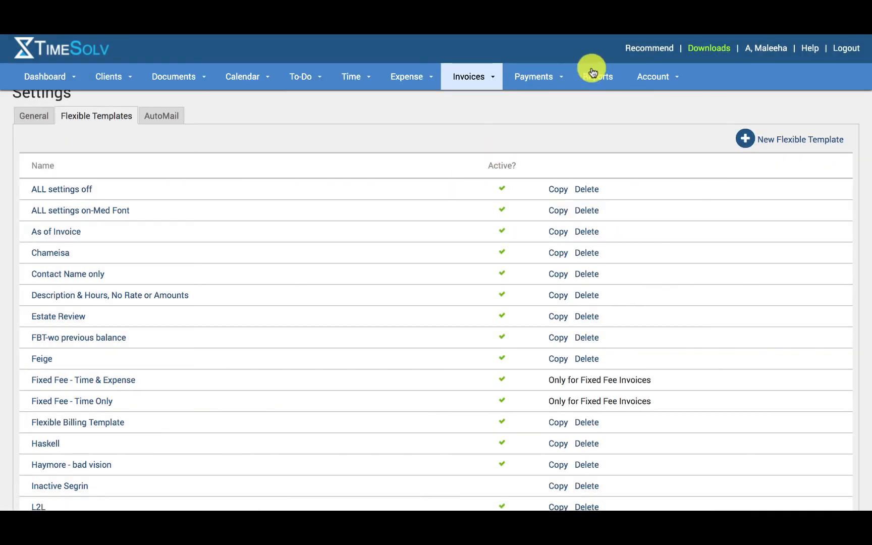
Generate the Tax Listing report for all clients and locations with CSV as the output format.
{"action": "left_click", "coordinate": [601, 84]}
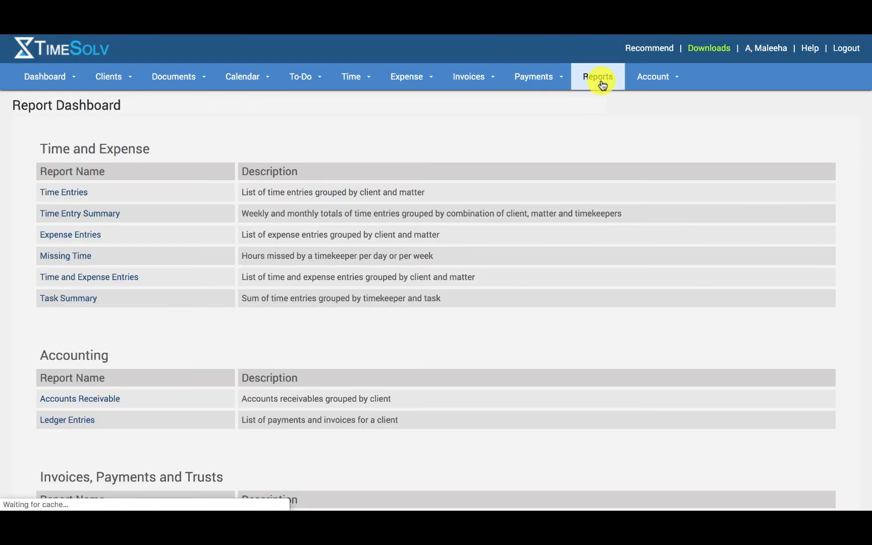
{"action": "scroll", "coordinate": [469, 207], "scroll_direction": "down", "scroll_amount": 2}
{"action": "scroll", "coordinate": [469, 207], "scroll_direction": "down", "scroll_amount": 13}
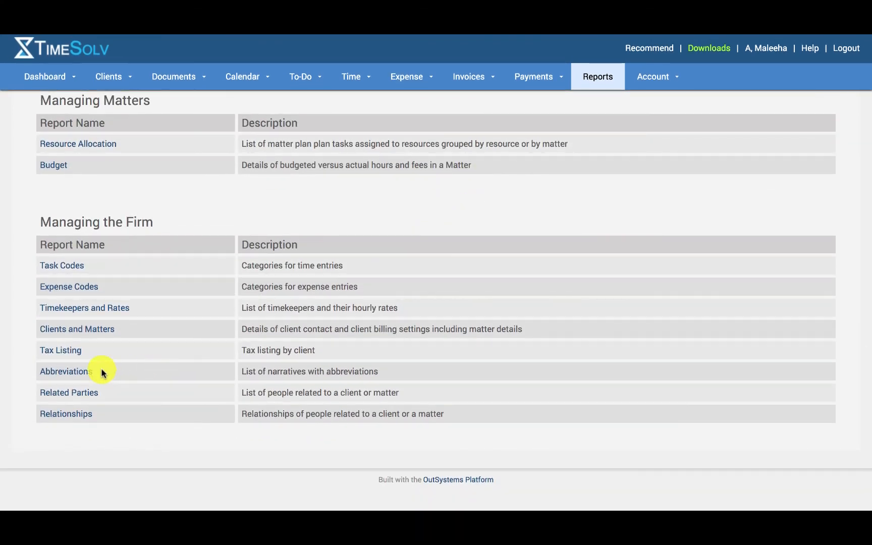
{"action": "left_click", "coordinate": [60, 352]}
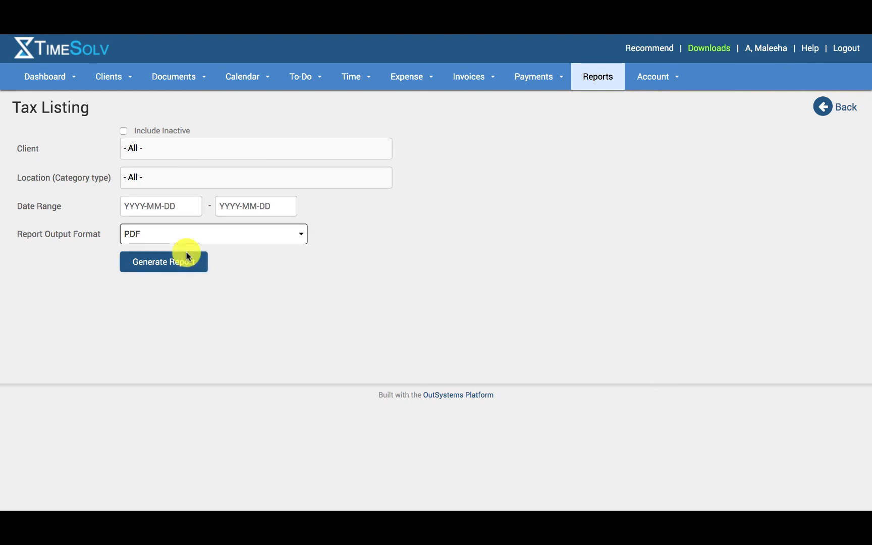
{"action": "left_click", "coordinate": [171, 235]}
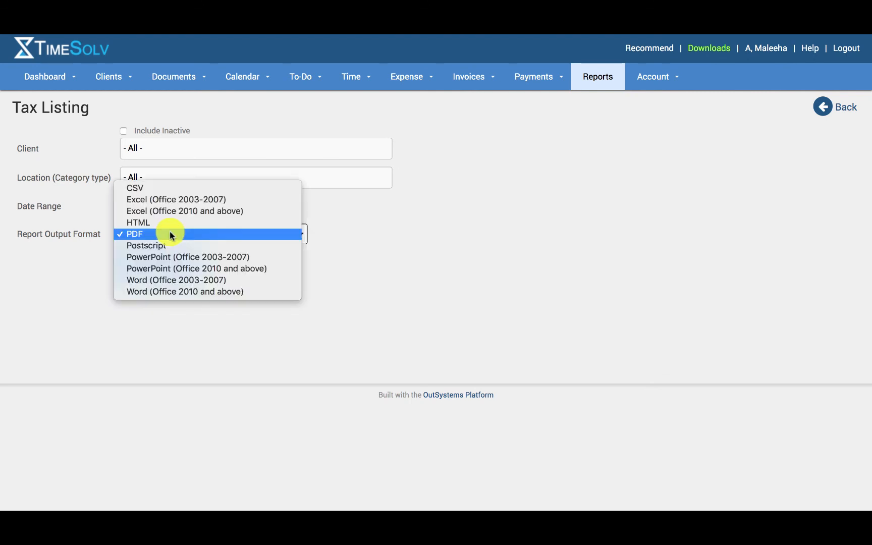
{"action": "left_click", "coordinate": [162, 191]}
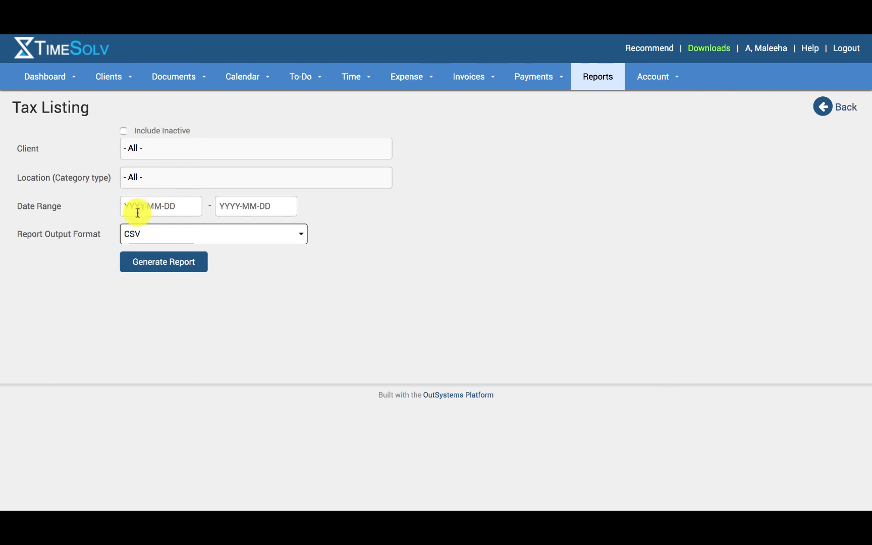
{"action": "left_click", "coordinate": [140, 267]}
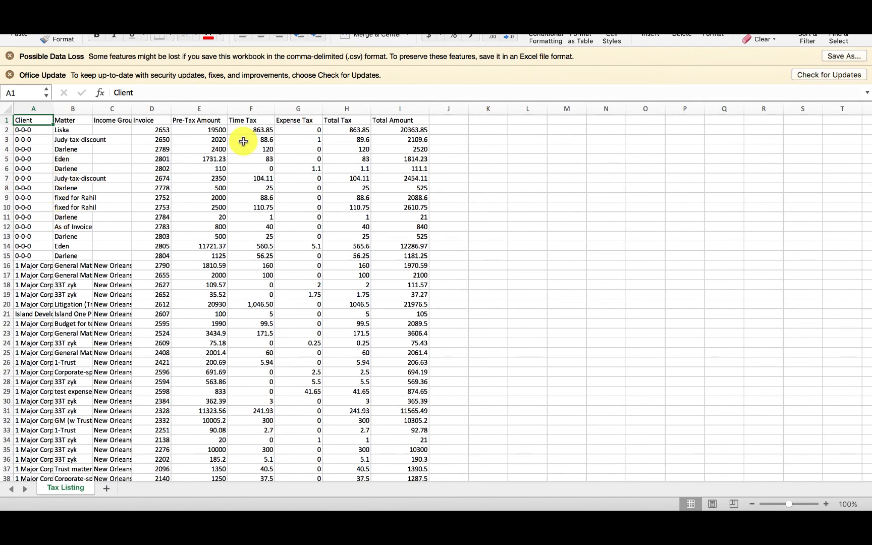
Examine the Pre-Tax Amount, Time Tax, Expense Tax, Total Tax and Total Amount columns of the exported Tax Listing in turn.
{"action": "left_click", "coordinate": [215, 109]}
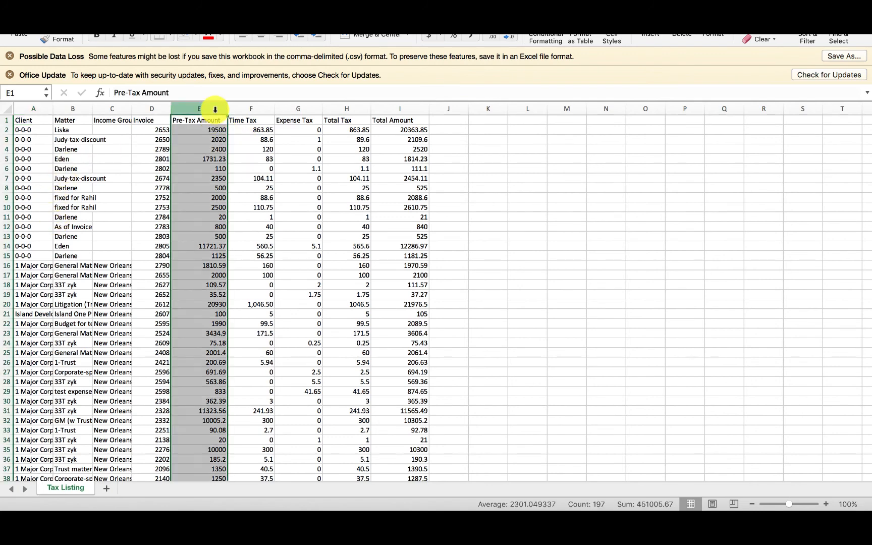
{"action": "left_click", "coordinate": [250, 108]}
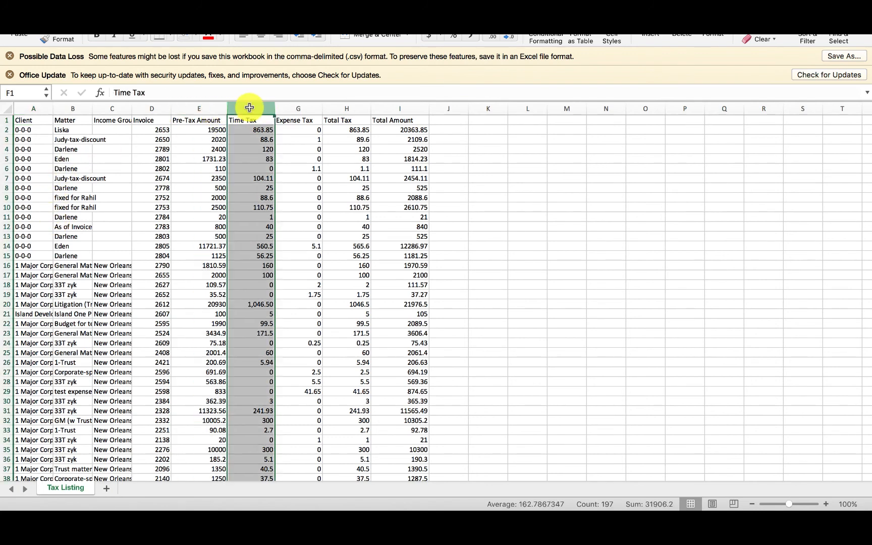
{"action": "left_click", "coordinate": [308, 109]}
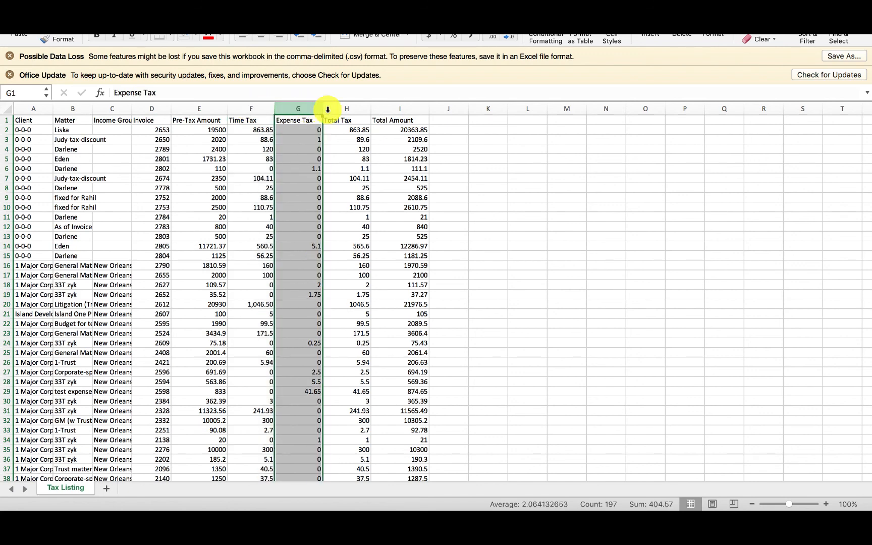
{"action": "left_click", "coordinate": [330, 110]}
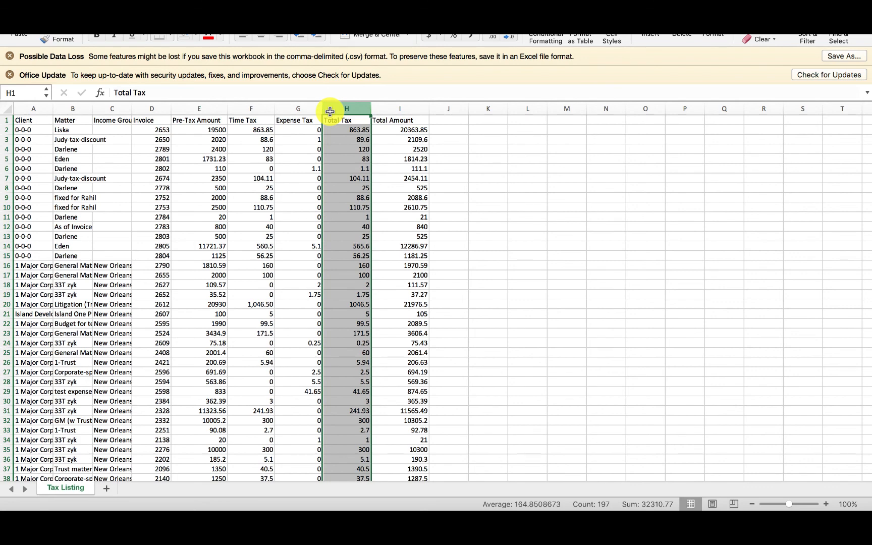
{"action": "left_click", "coordinate": [391, 111]}
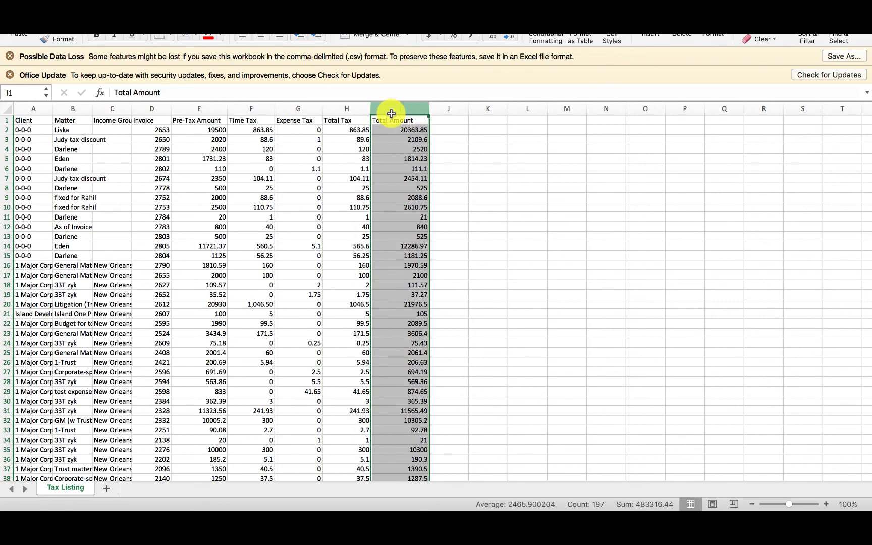